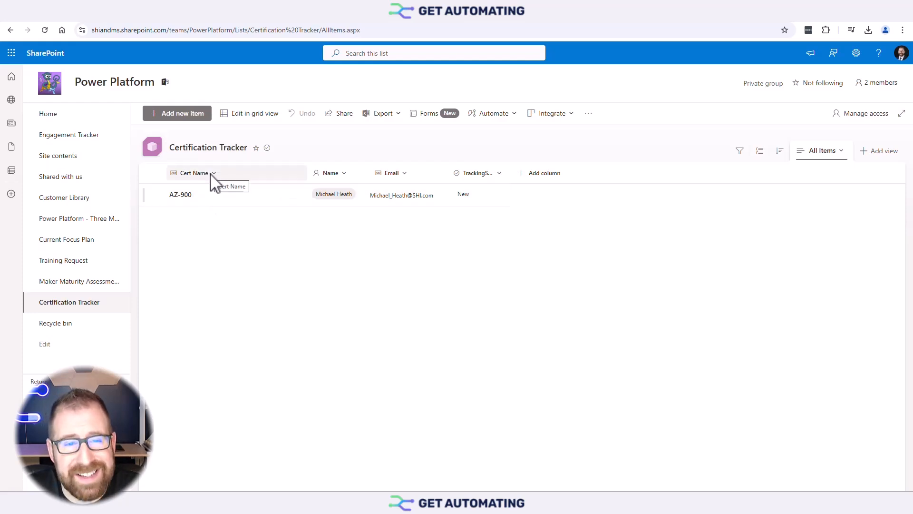
Inspect the Name column's settings in SharePoint, then close them.
{"action": "left_click", "coordinate": [340, 174]}
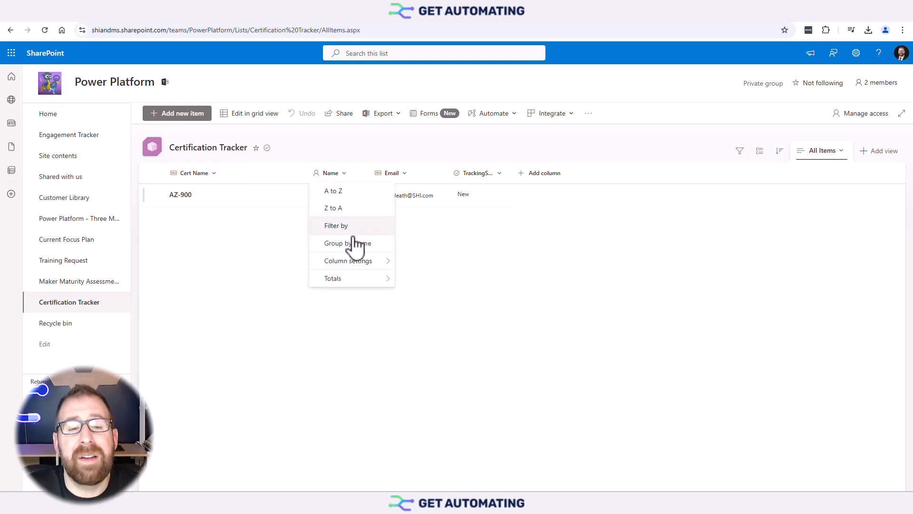
{"action": "mouse_move", "coordinate": [355, 262]}
{"action": "left_click", "coordinate": [407, 260]}
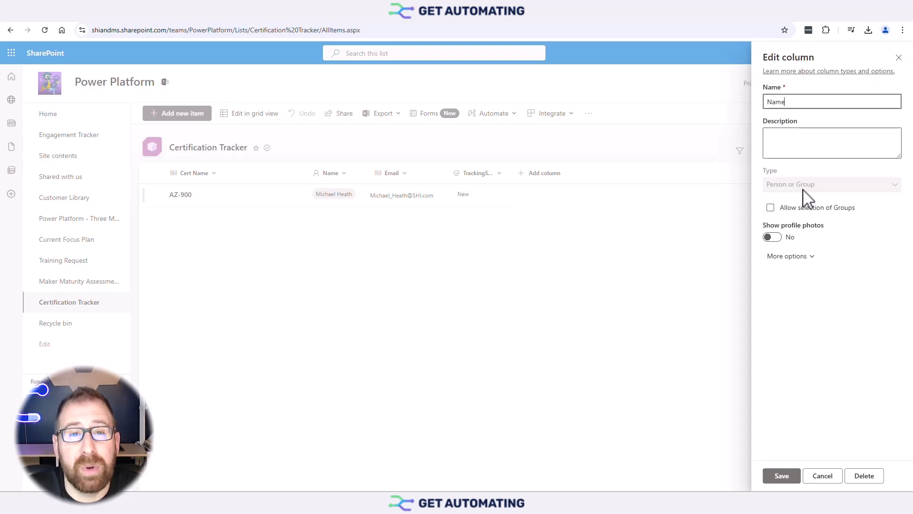
{"action": "left_click", "coordinate": [899, 58]}
Open the Email column's Format this column panel to show its formatting JSON.
{"action": "left_click", "coordinate": [408, 174]}
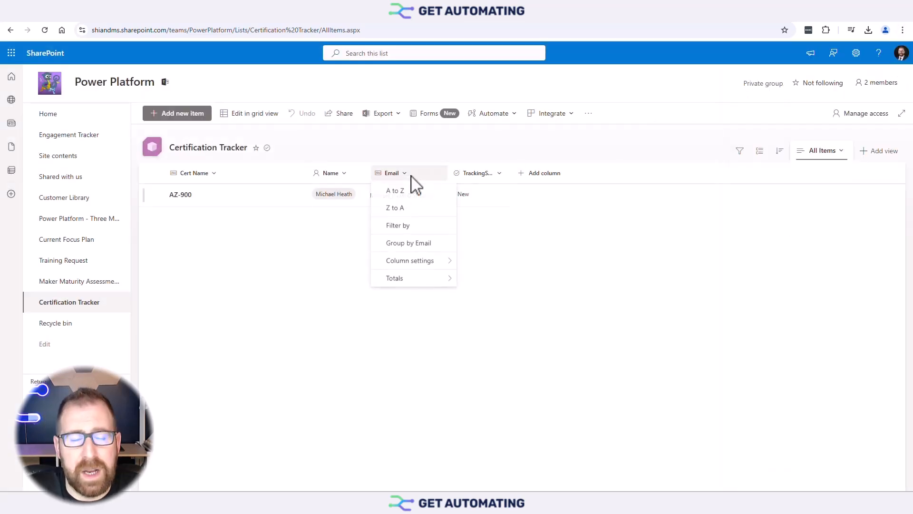
{"action": "mouse_move", "coordinate": [419, 261]}
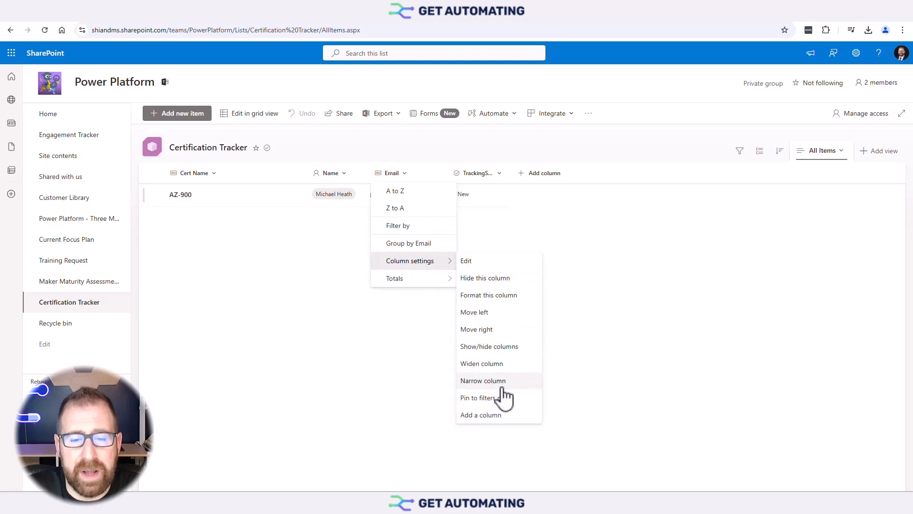
{"action": "left_click", "coordinate": [489, 295]}
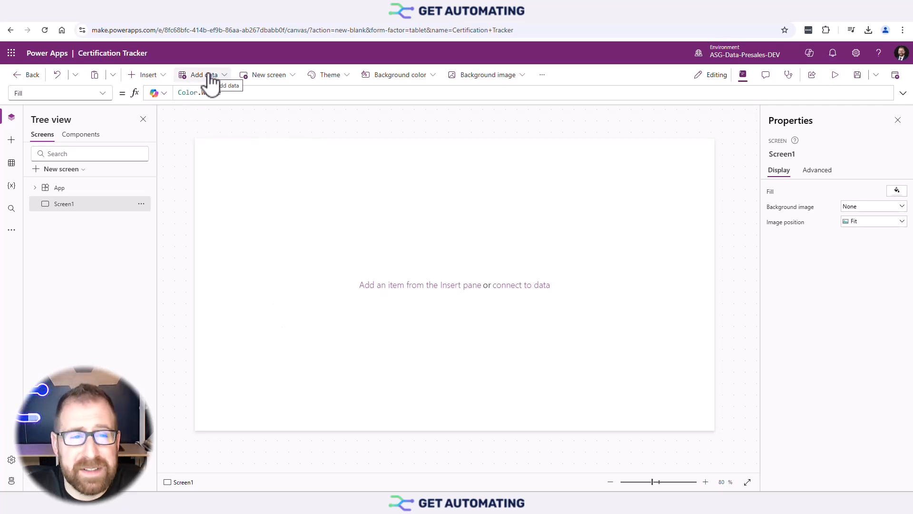
Insert an edit form connected to the SharePoint list Certification Tracker.
{"action": "left_click", "coordinate": [159, 75]}
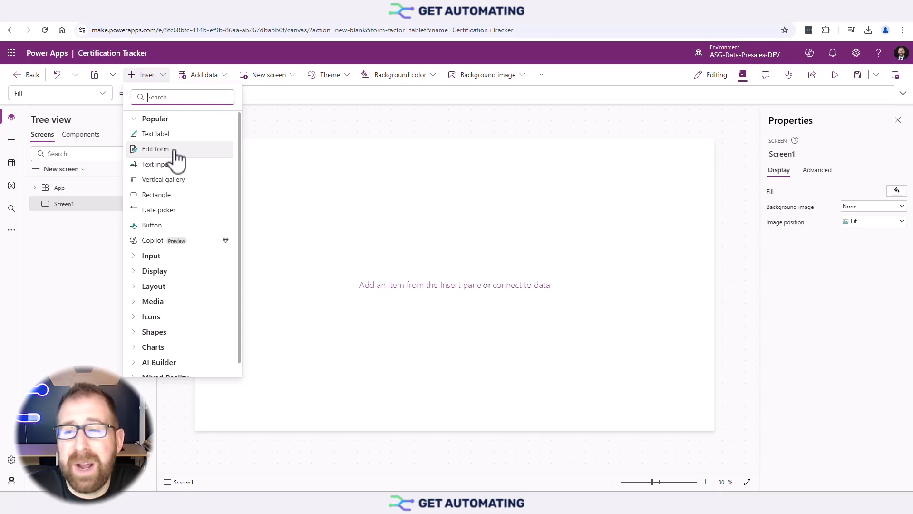
{"action": "left_click", "coordinate": [175, 152]}
{"action": "type", "text": "shar"}
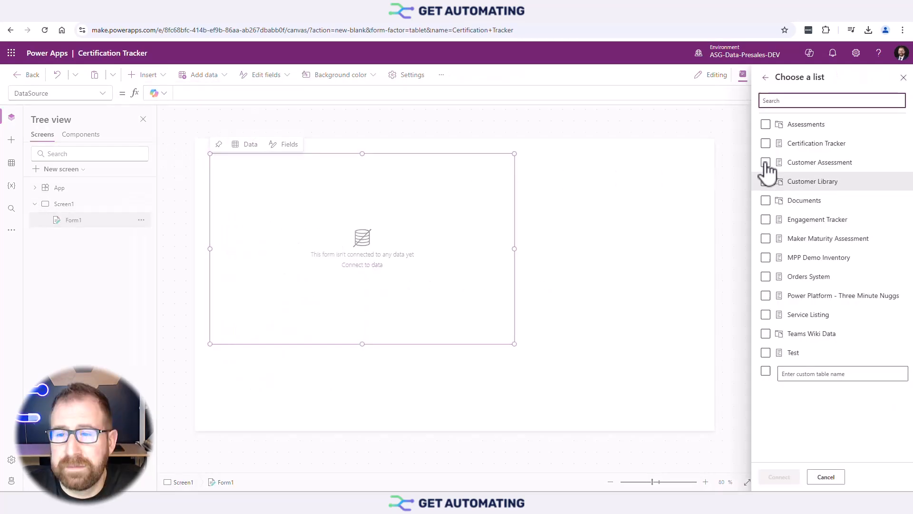
{"action": "left_click", "coordinate": [765, 143]}
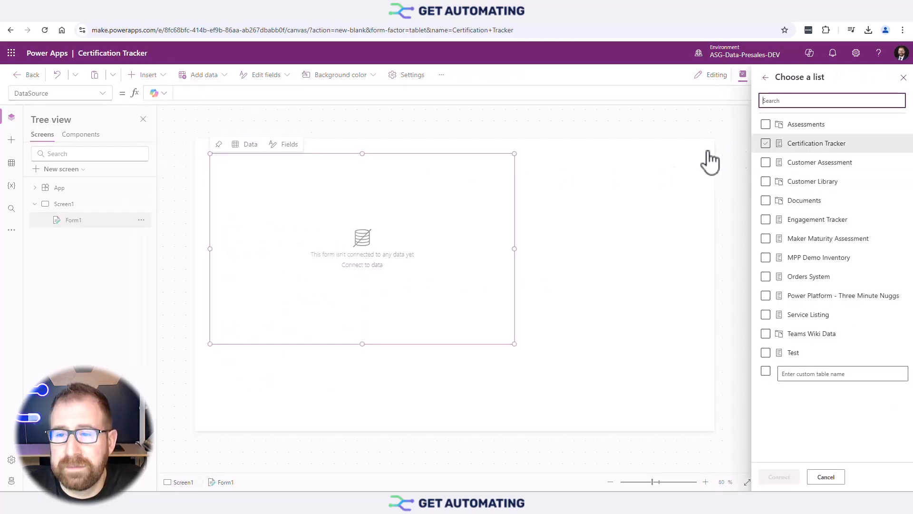
{"action": "left_click", "coordinate": [780, 475]}
Remove the Email field from the form and shrink its height to fit the remaining fields.
{"action": "left_click", "coordinate": [481, 183]}
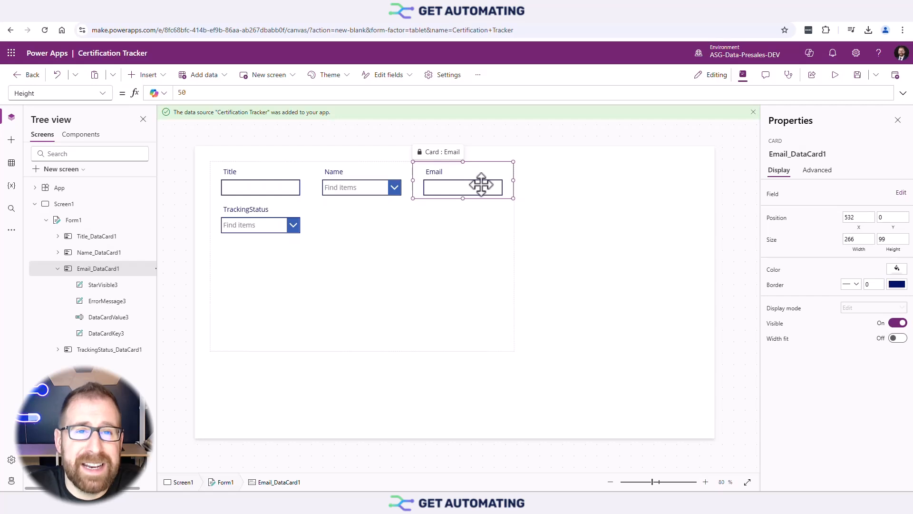
{"action": "left_click", "coordinate": [900, 194]}
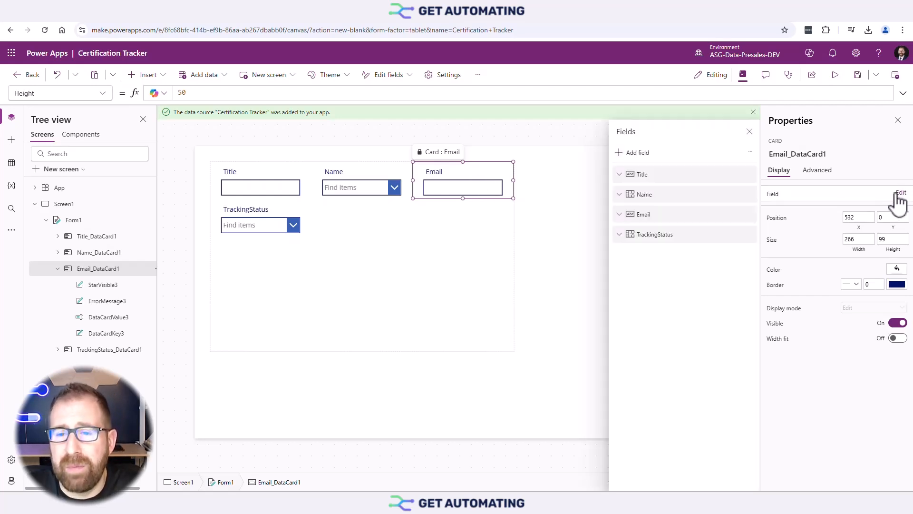
{"action": "left_click", "coordinate": [750, 213]}
{"action": "left_click", "coordinate": [774, 282]}
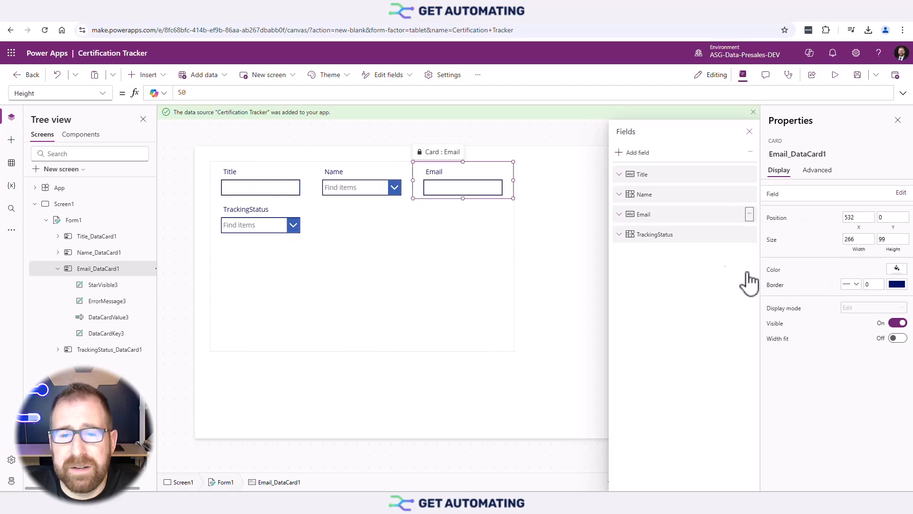
{"action": "left_click_drag", "start_coordinate": [363, 352], "coordinate": [360, 211]}
Preview the app once, then return to the editor with Escape.
{"action": "left_click", "coordinate": [469, 255]}
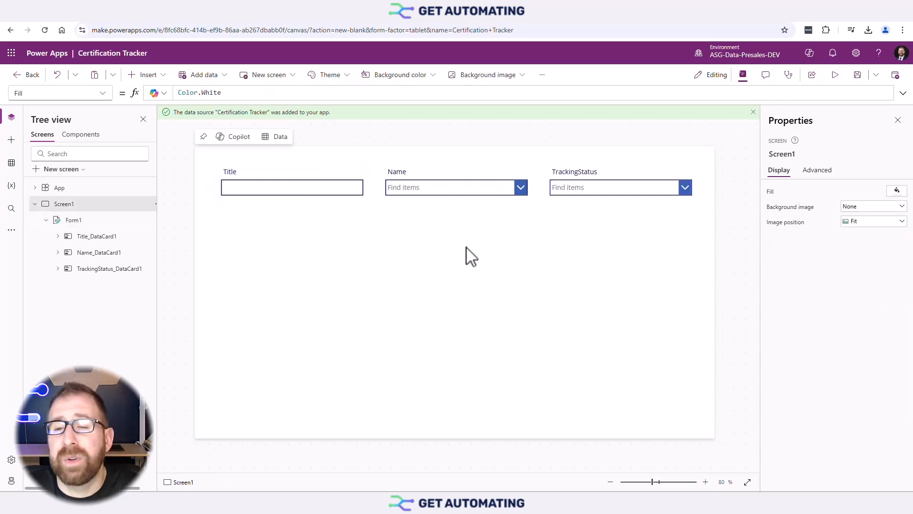
{"action": "left_click", "coordinate": [835, 76]}
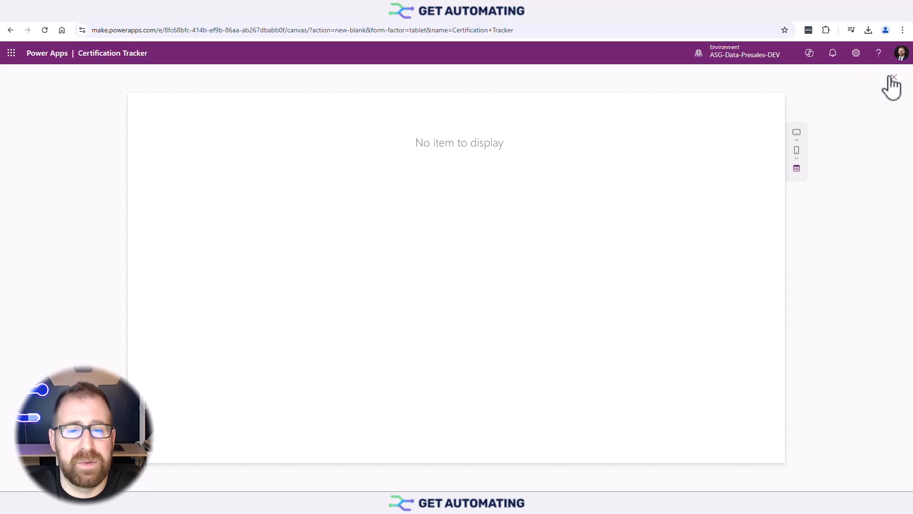
{"action": "key", "text": "Escape"}
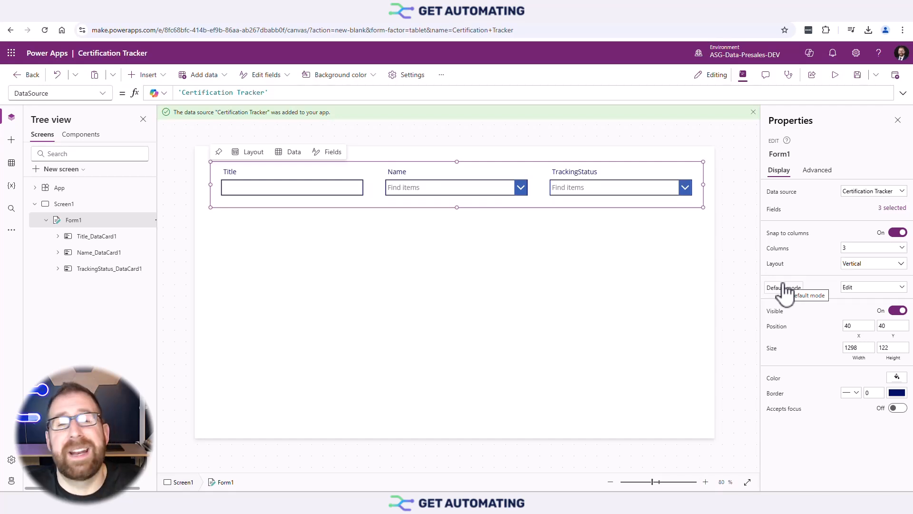
Set Form1's Default mode to New and preview the app with the Title field focused.
{"action": "left_click", "coordinate": [858, 288]}
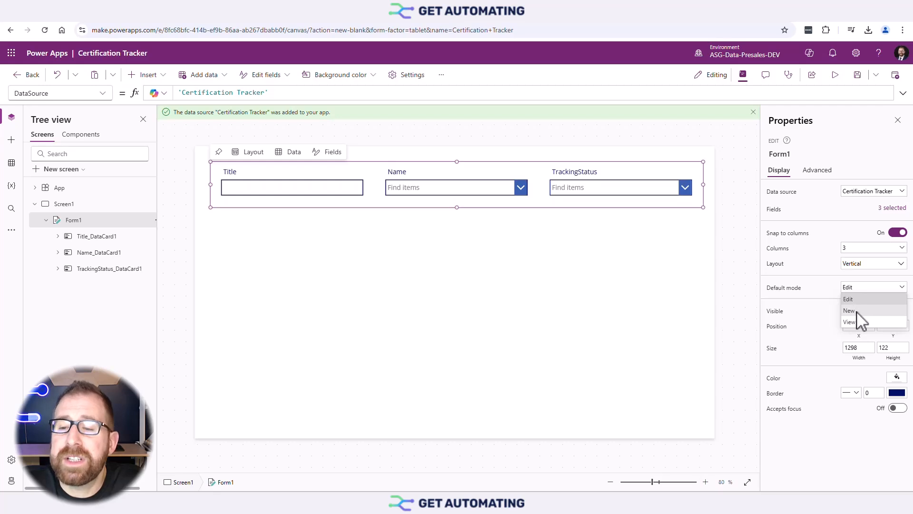
{"action": "left_click", "coordinate": [857, 306]}
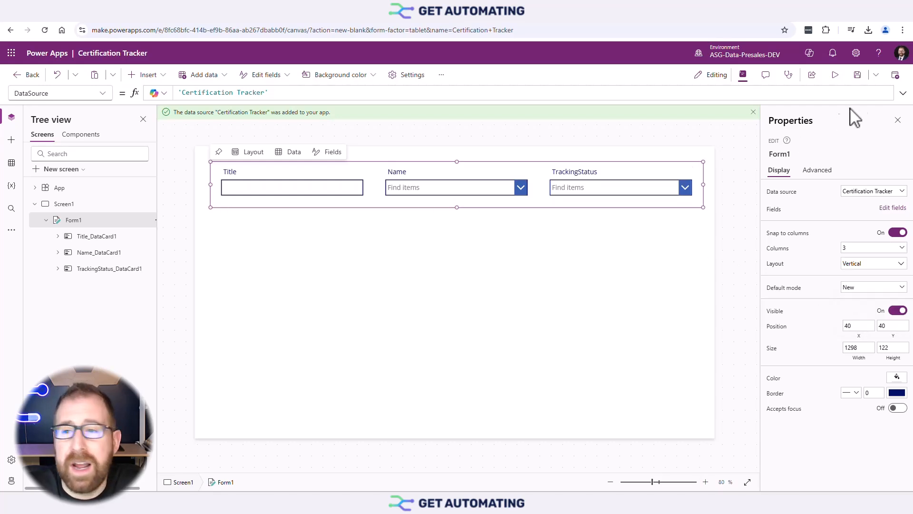
{"action": "left_click", "coordinate": [835, 75]}
{"action": "left_click", "coordinate": [231, 148]}
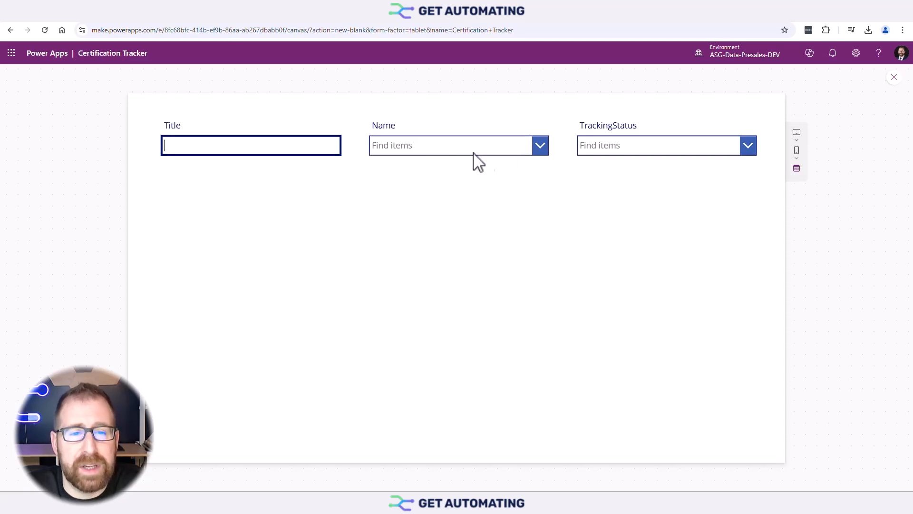
In preview, check the Name people list and the New, Pending, Approved statuses, then exit preview.
{"action": "left_click", "coordinate": [538, 151]}
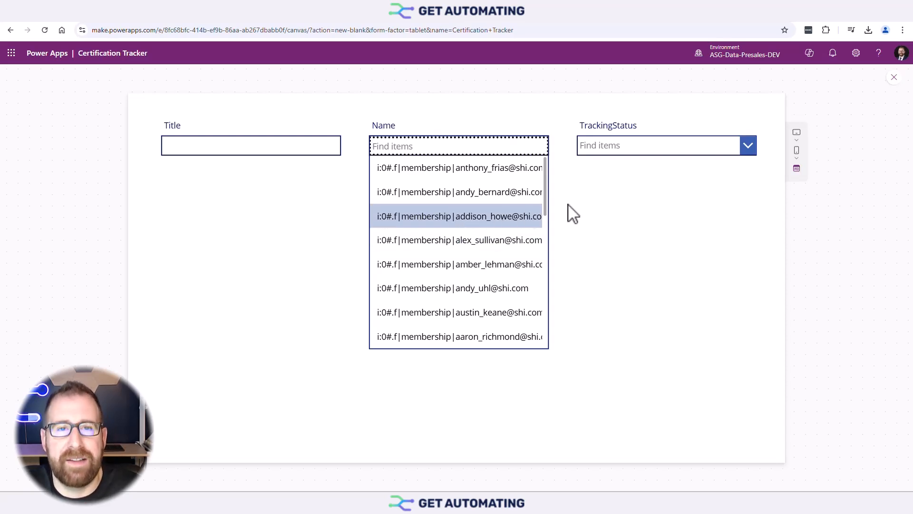
{"action": "left_click", "coordinate": [685, 154]}
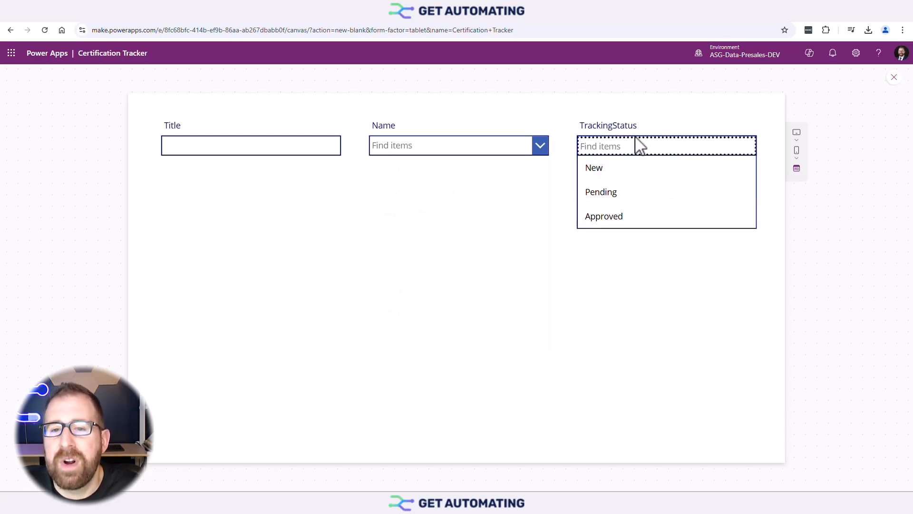
{"action": "left_click", "coordinate": [491, 147]}
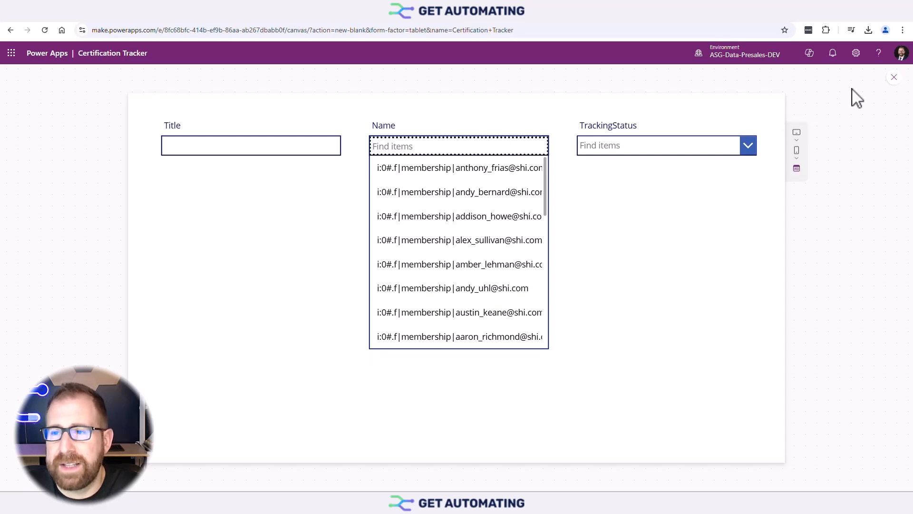
{"action": "left_click", "coordinate": [894, 77]}
Select the Name combo box and open its data settings for the people choices.
{"action": "left_click", "coordinate": [501, 194]}
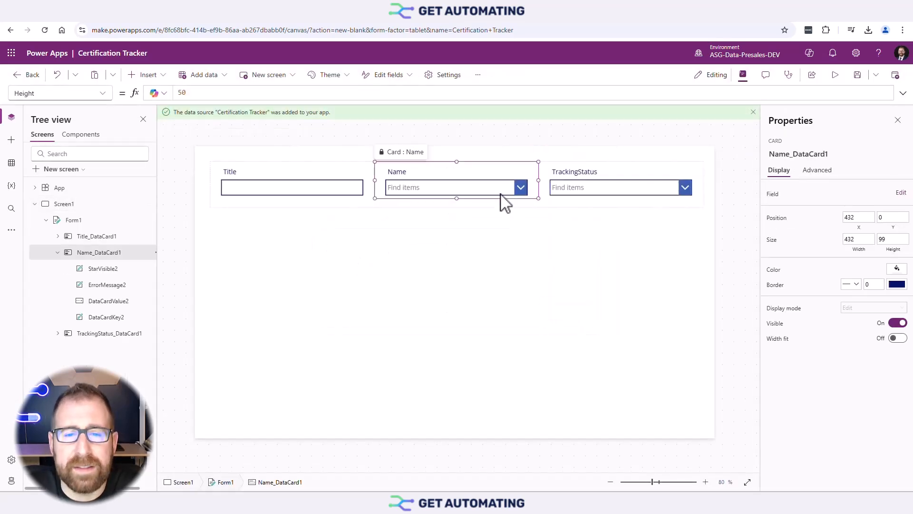
{"action": "left_click", "coordinate": [441, 191]}
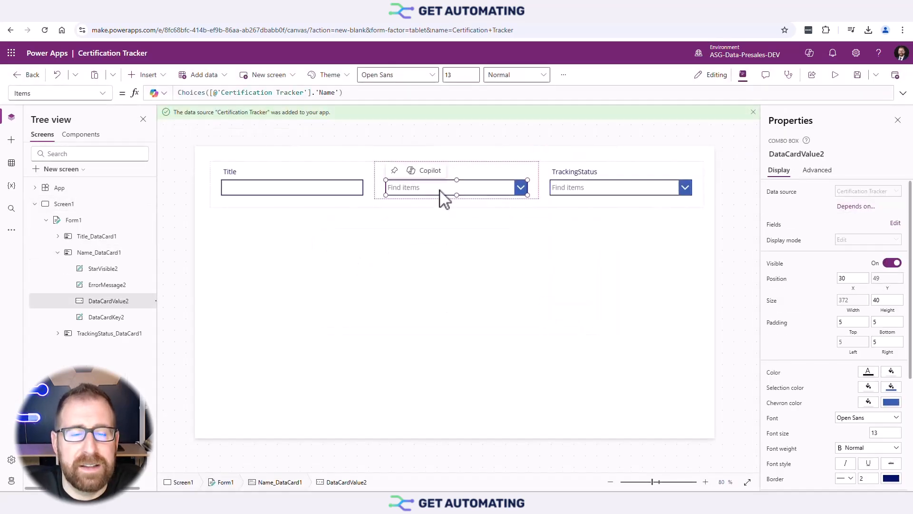
{"action": "left_click", "coordinate": [498, 174]}
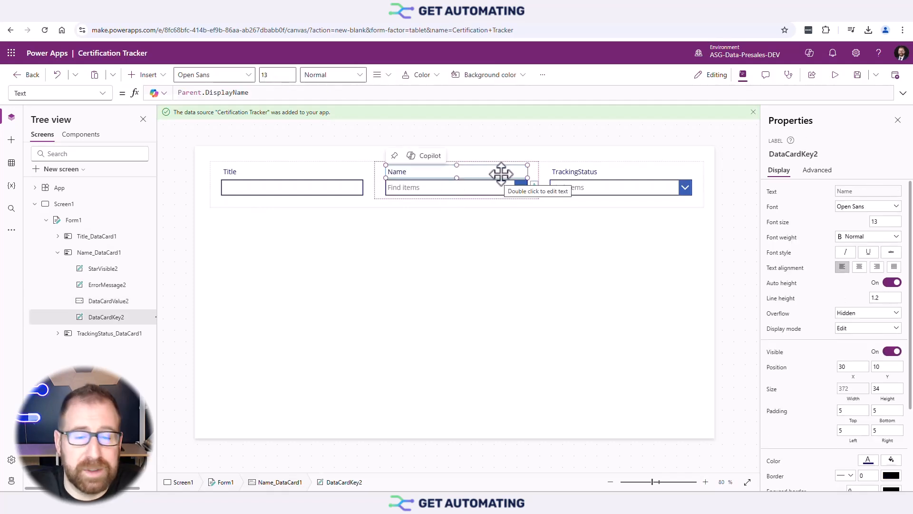
{"action": "left_click", "coordinate": [534, 181]}
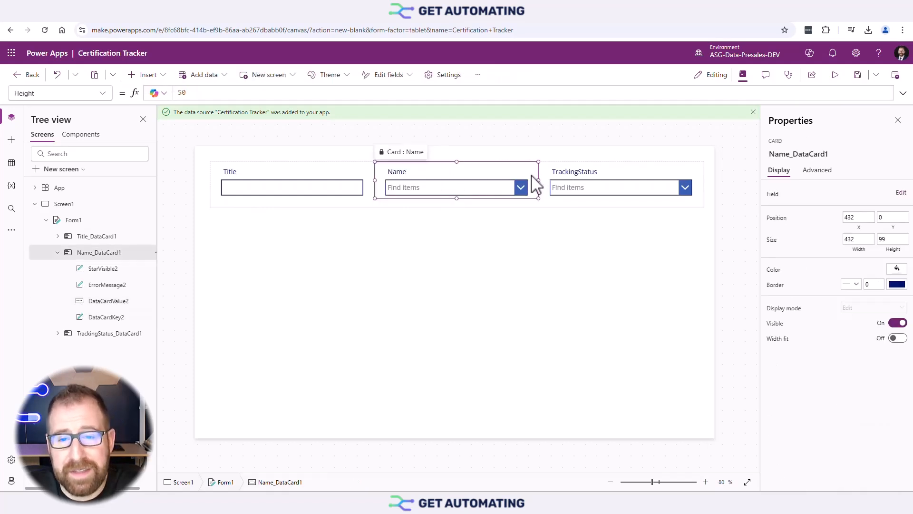
{"action": "left_click", "coordinate": [492, 193]}
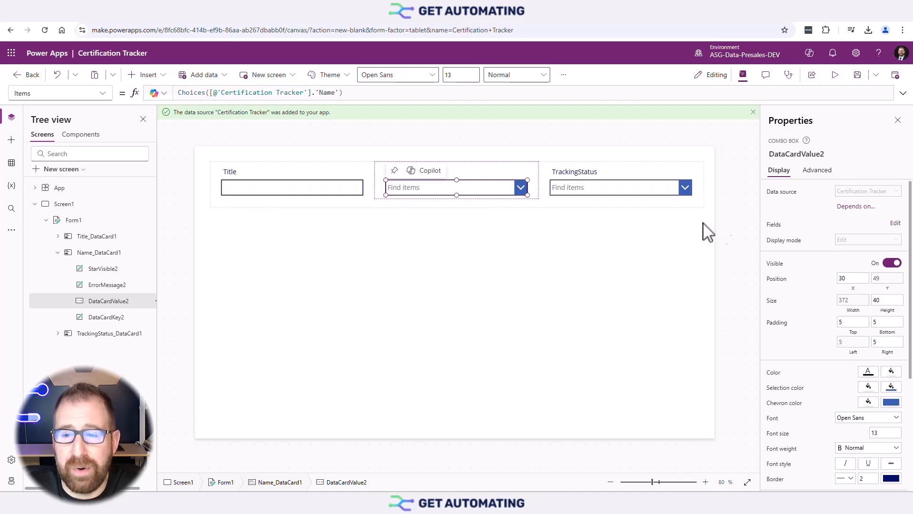
{"action": "left_click", "coordinate": [896, 223]}
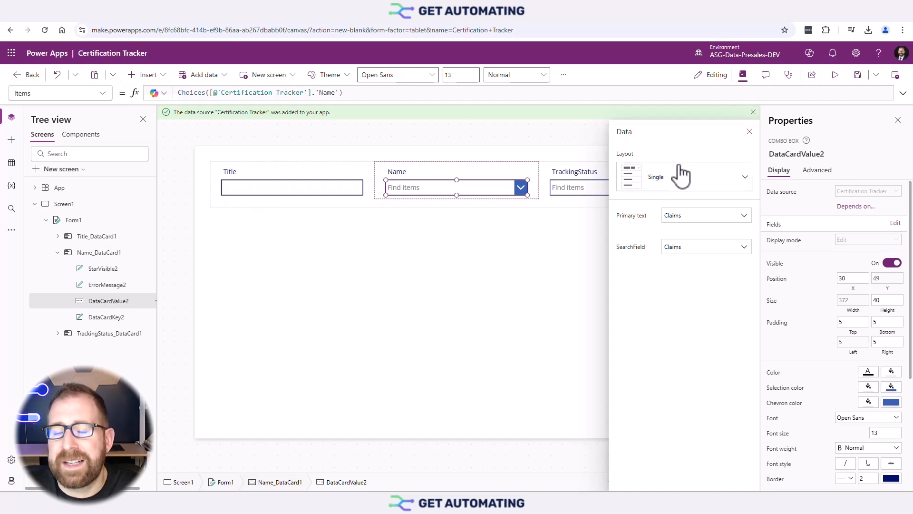
Keep Layout Single and set Primary text and SearchField to DisplayName, then close the Data panel.
{"action": "left_click", "coordinate": [716, 183]}
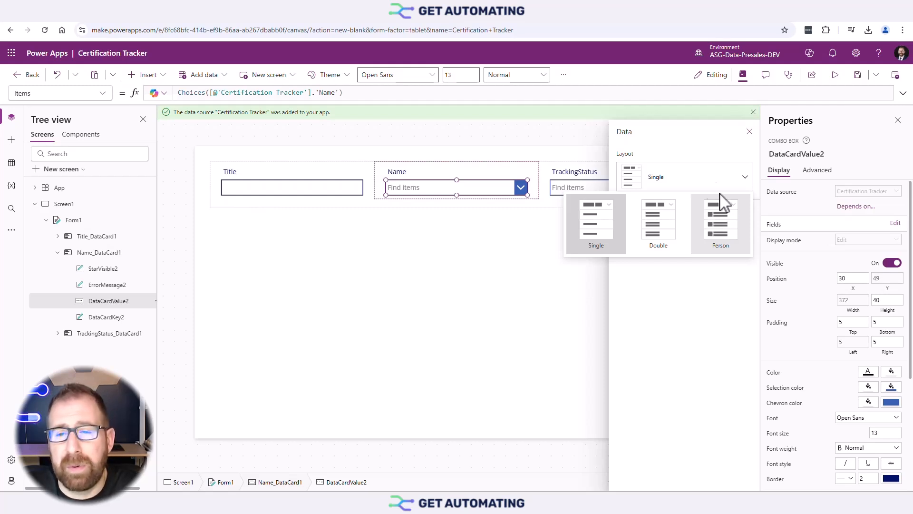
{"action": "left_click", "coordinate": [703, 160]}
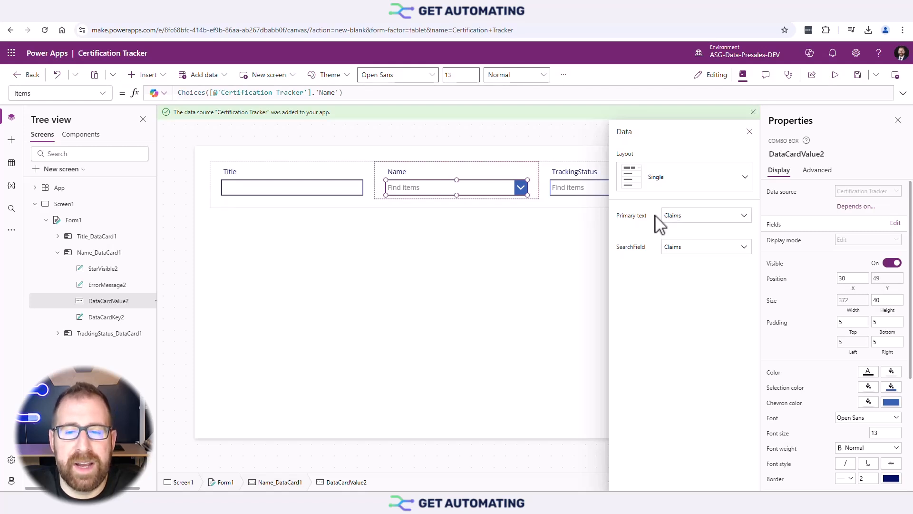
{"action": "left_click", "coordinate": [709, 217]}
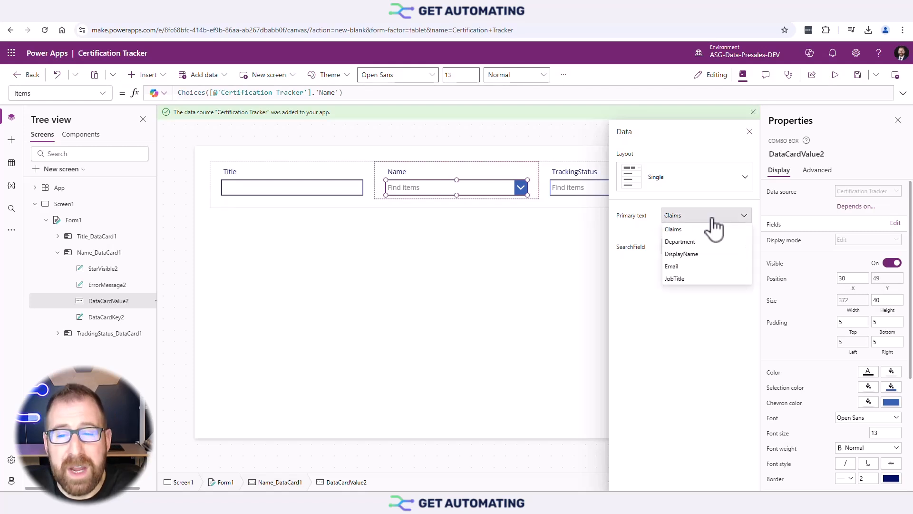
{"action": "left_click", "coordinate": [712, 257]}
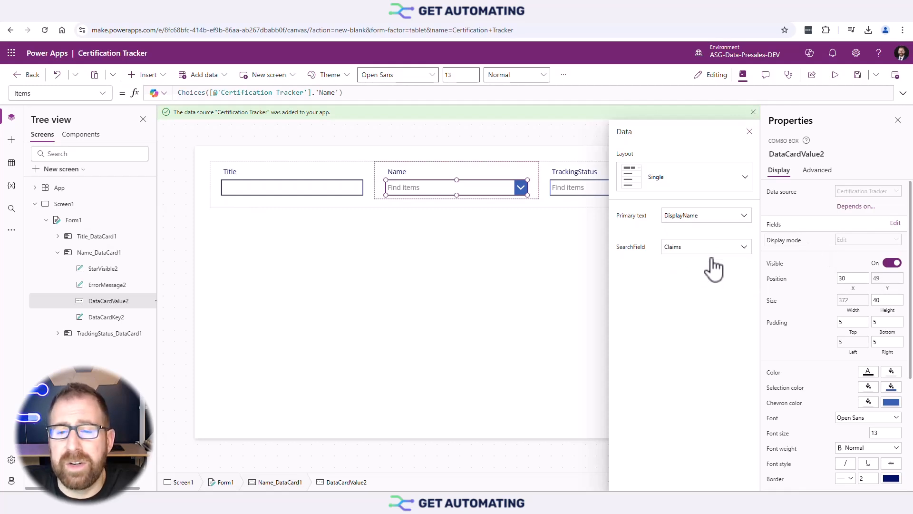
{"action": "left_click", "coordinate": [692, 247]}
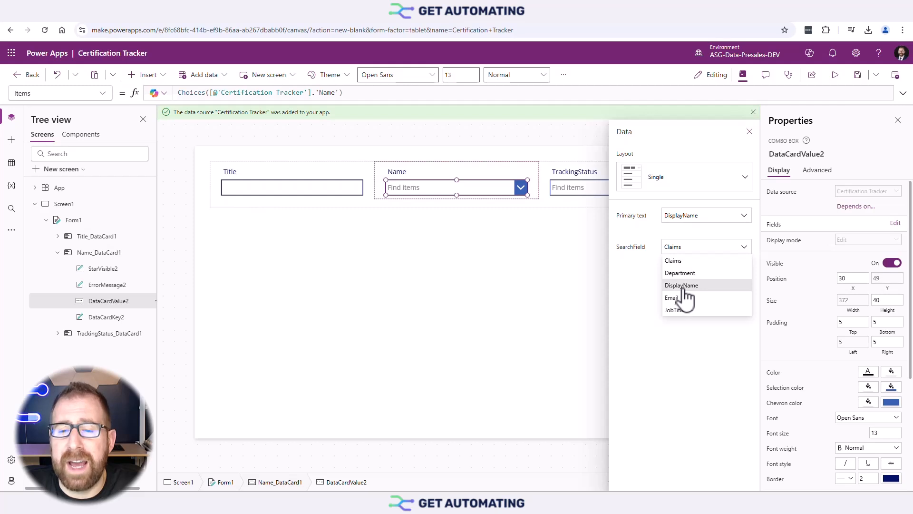
{"action": "left_click", "coordinate": [684, 286]}
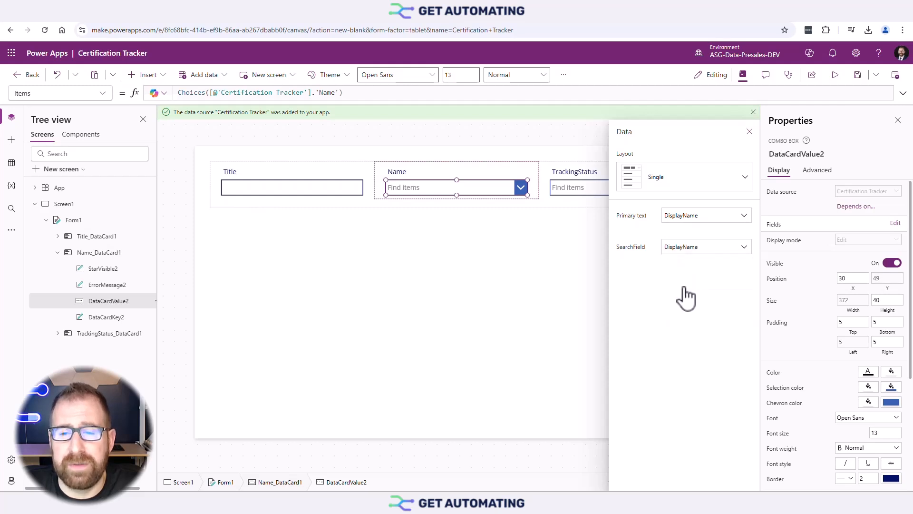
{"action": "left_click", "coordinate": [750, 132]}
Insert a button and move it below the TrackingStatus field.
{"action": "left_click", "coordinate": [571, 226]}
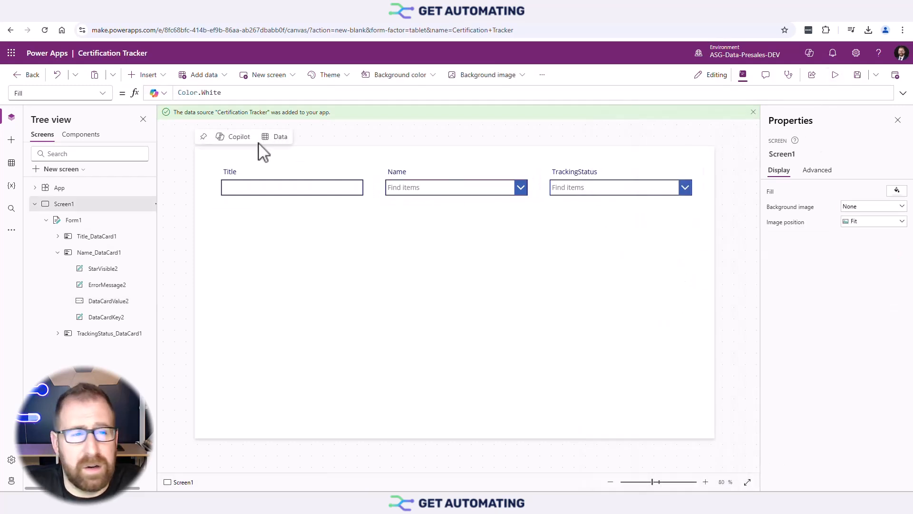
{"action": "left_click", "coordinate": [160, 79]}
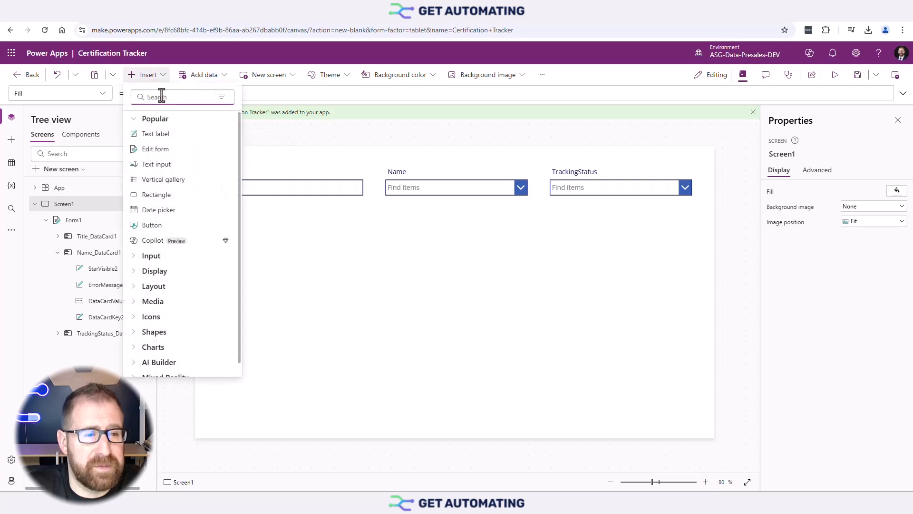
{"action": "left_click", "coordinate": [173, 97]}
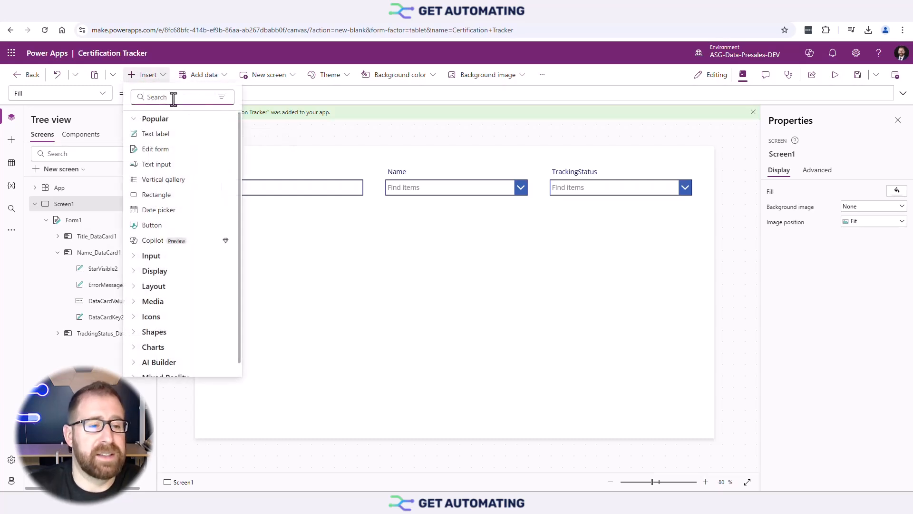
{"action": "left_click", "coordinate": [195, 226]}
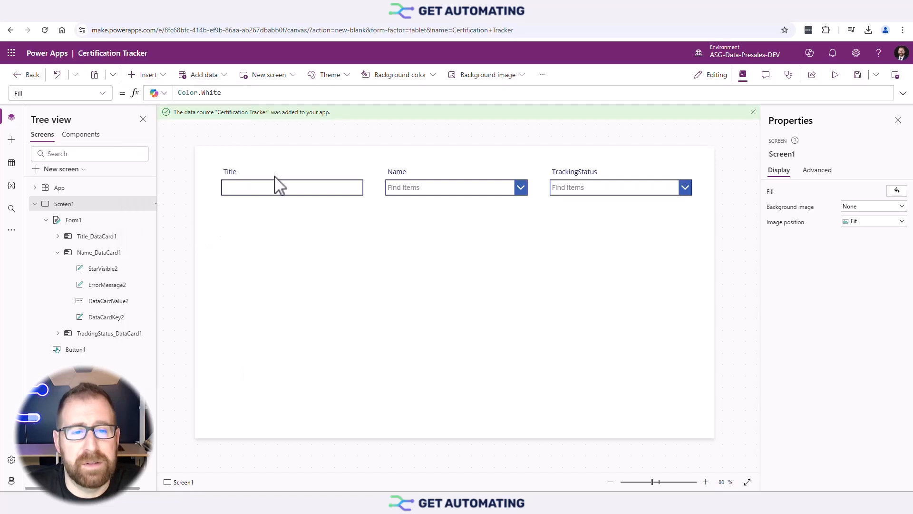
{"action": "left_click_drag", "start_coordinate": [246, 176], "coordinate": [655, 221]}
Label the button Submit and set its OnSelect to SubmitForm(Form1).
{"action": "double_click", "coordinate": [866, 190]}
{"action": "type", "text": "Submit"}
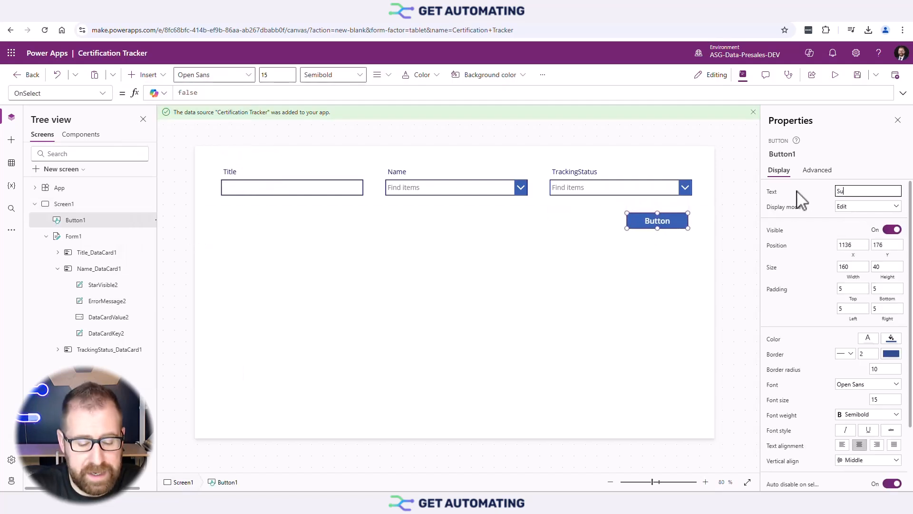
{"action": "double_click", "coordinate": [189, 92]}
{"action": "type", "text": "SubmitForm"}
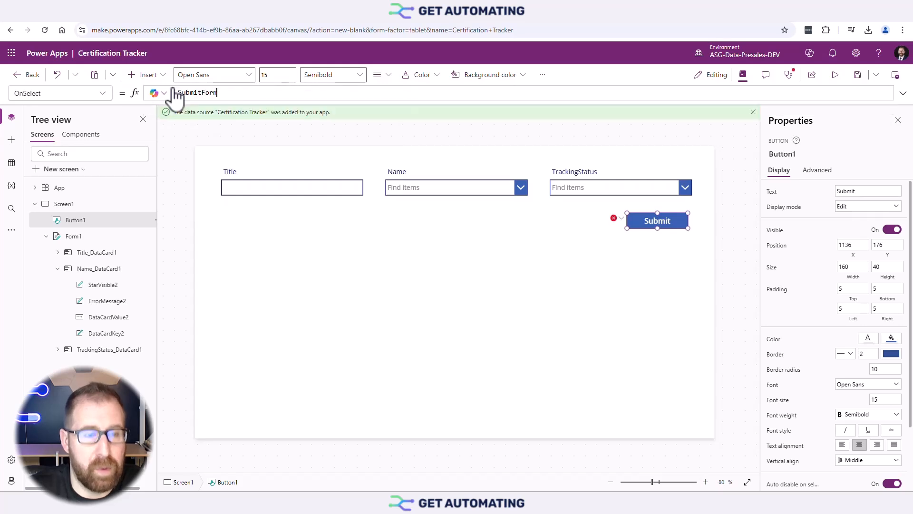
{"action": "type", "text": "("}
{"action": "key", "text": "Tab"}
{"action": "type", "text": ")"}
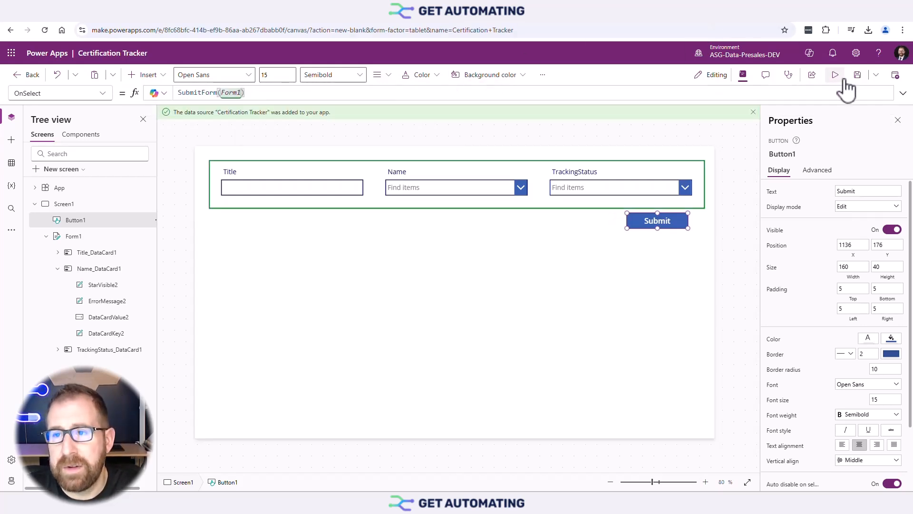
In preview, enter Title AZ-100 and pick a person in Name by searching their name.
{"action": "left_click", "coordinate": [835, 74]}
{"action": "left_click", "coordinate": [248, 150]}
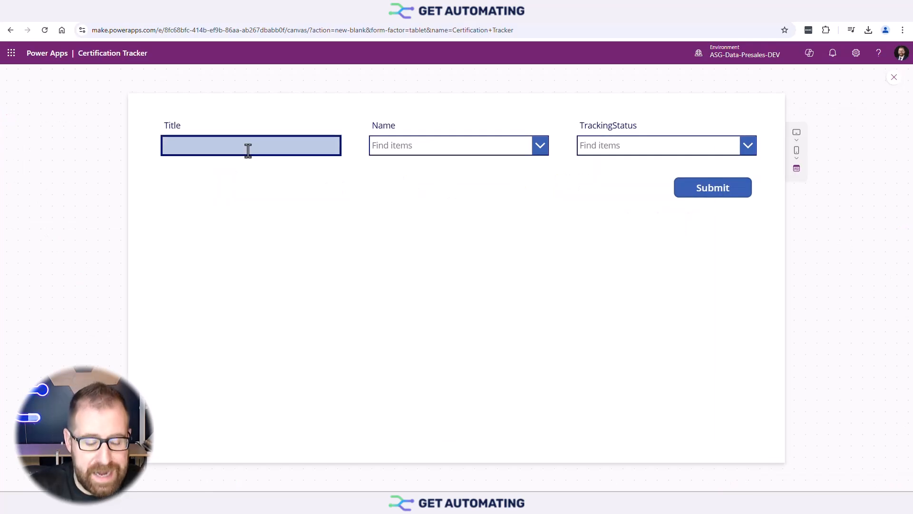
{"action": "type", "text": "AZ-100"}
{"action": "left_click", "coordinate": [445, 146]}
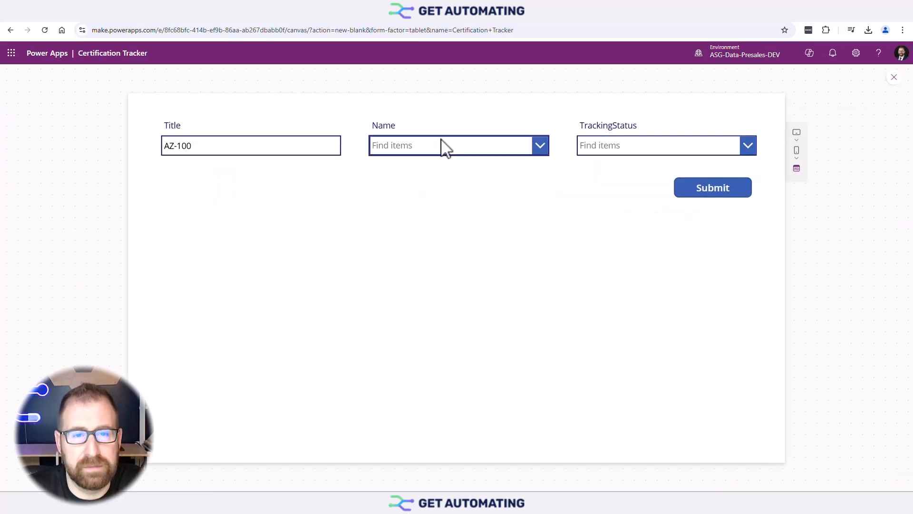
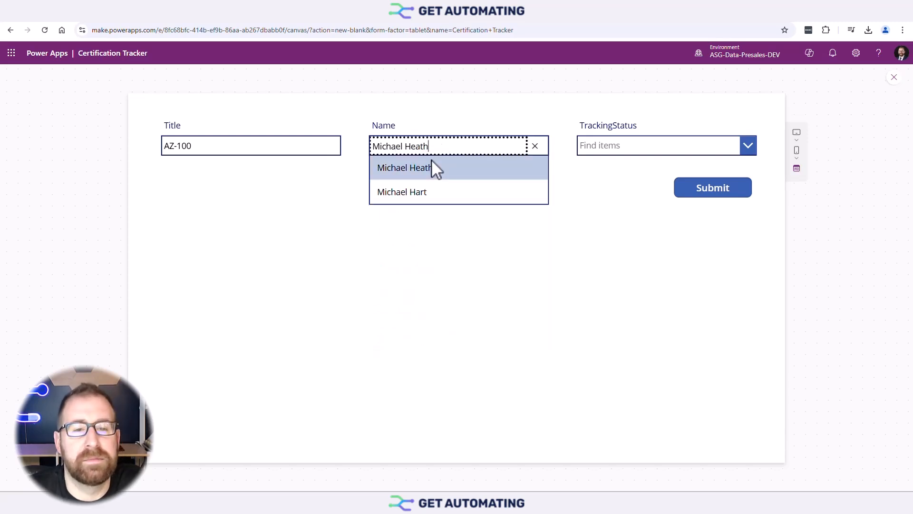
{"action": "left_click", "coordinate": [412, 164]}
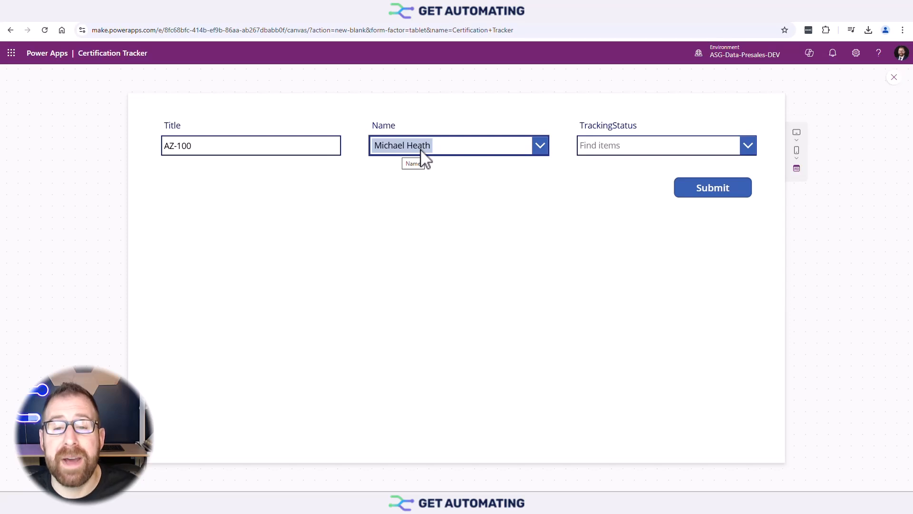
{"action": "key", "text": "Tab"}
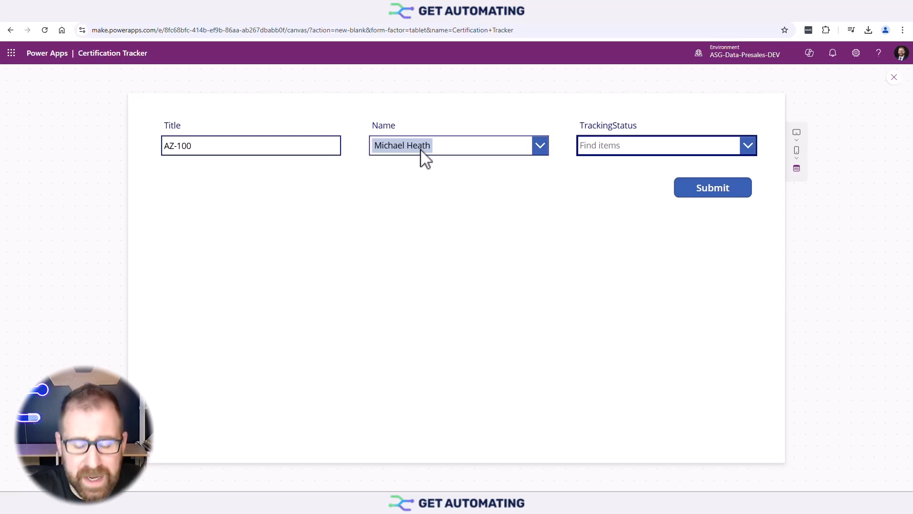
Set TrackingStatus to New, submit the record, and refresh the SharePoint list to see it.
{"action": "left_click", "coordinate": [748, 146]}
{"action": "left_click", "coordinate": [678, 167]}
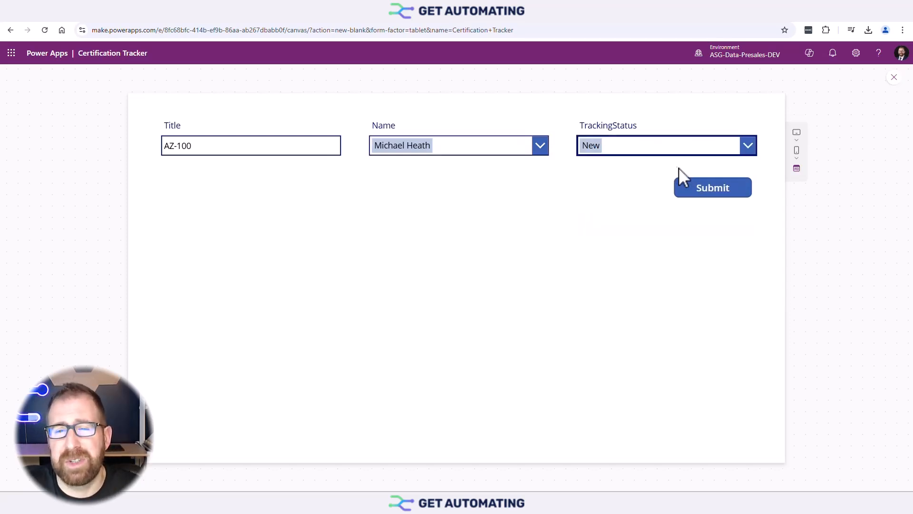
{"action": "left_click", "coordinate": [713, 188]}
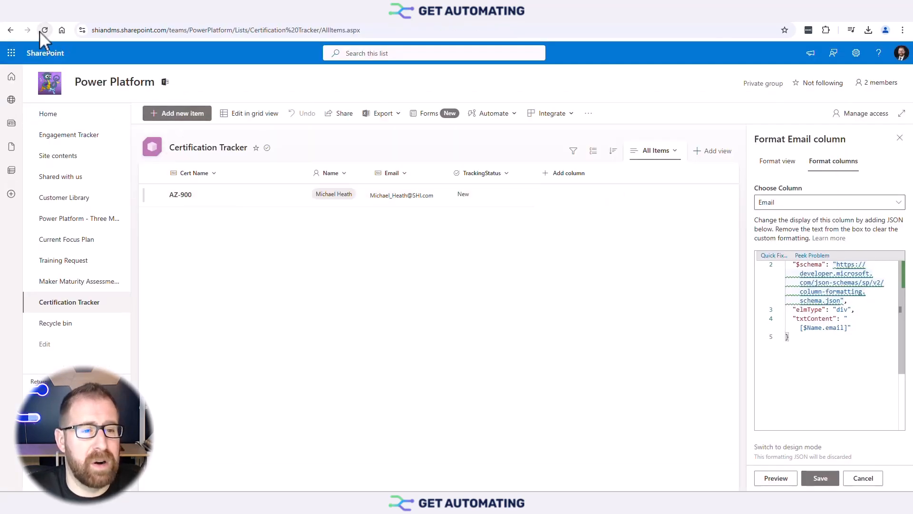
{"action": "left_click", "coordinate": [41, 31]}
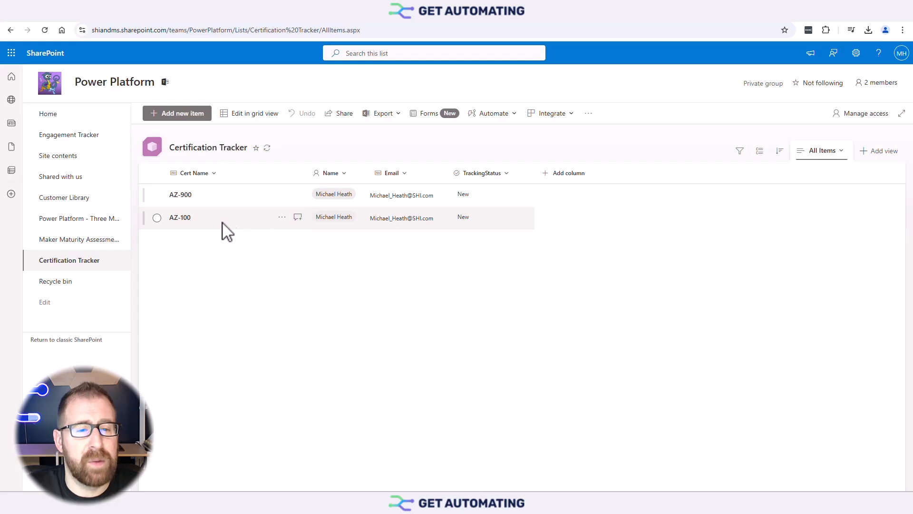